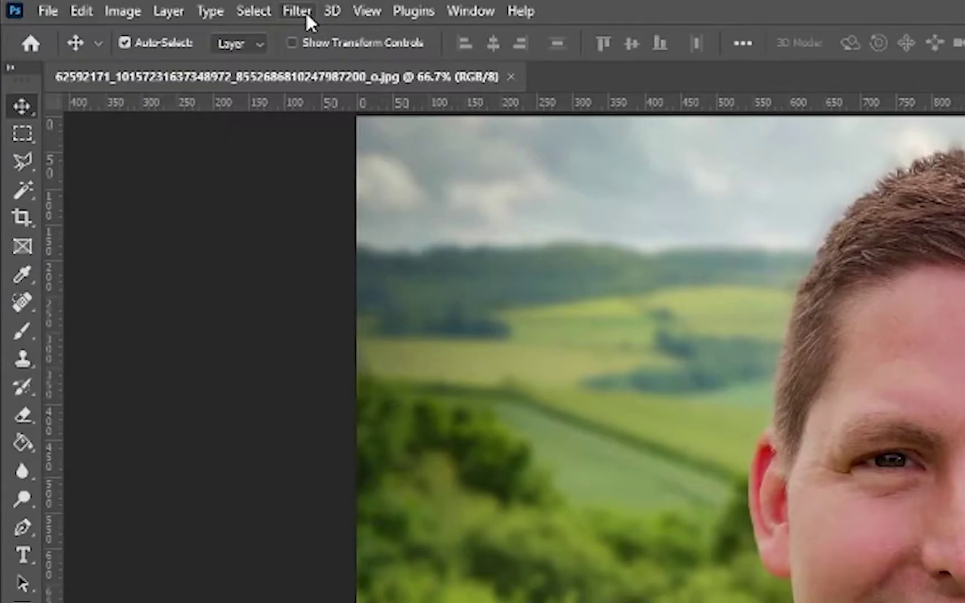
Open Filter > Neural Filters for the countryside portrait
click(141, 9)
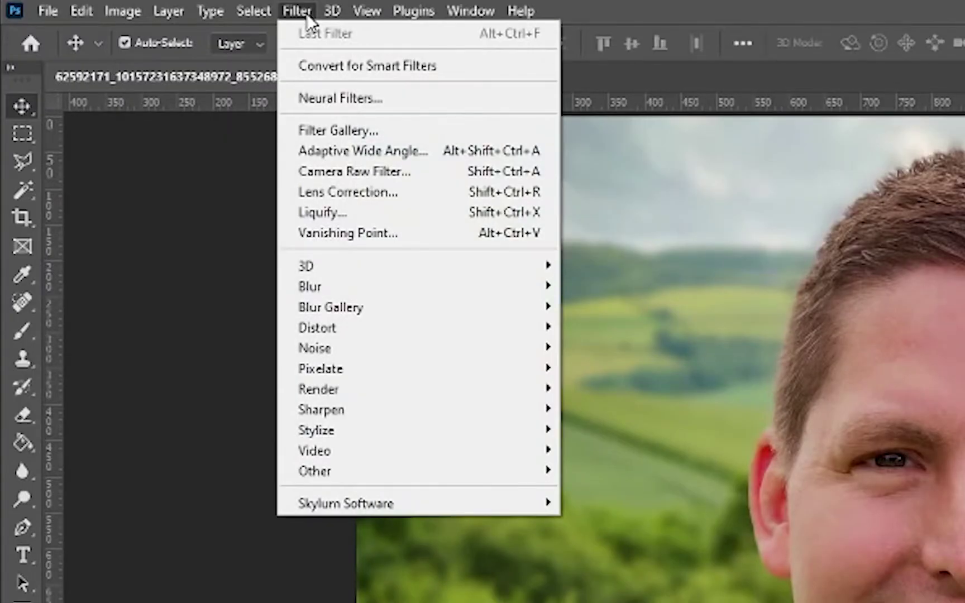
click(344, 99)
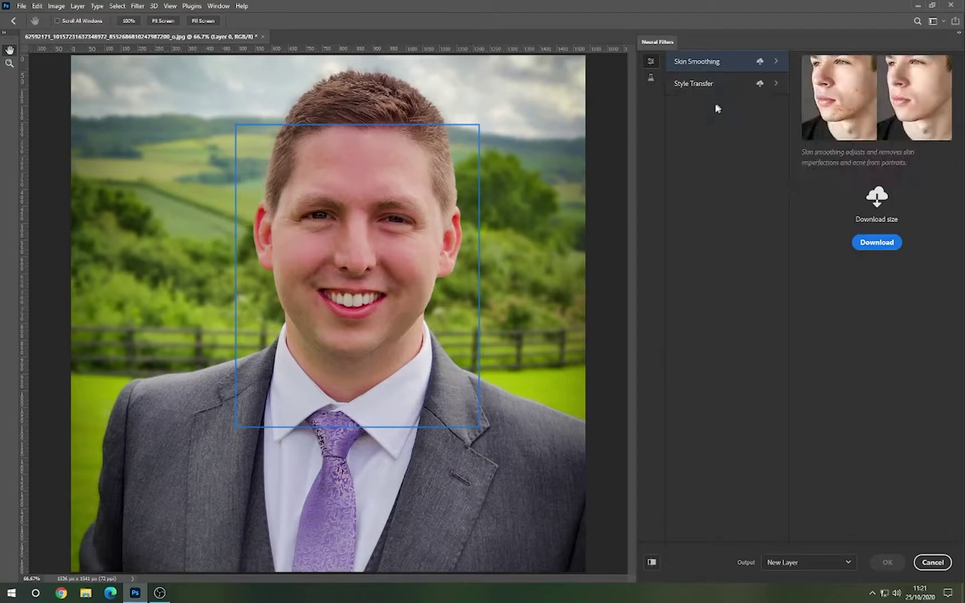
Browse the beta filters, then switch on Smart Portrait with output set to New Layer
click(651, 80)
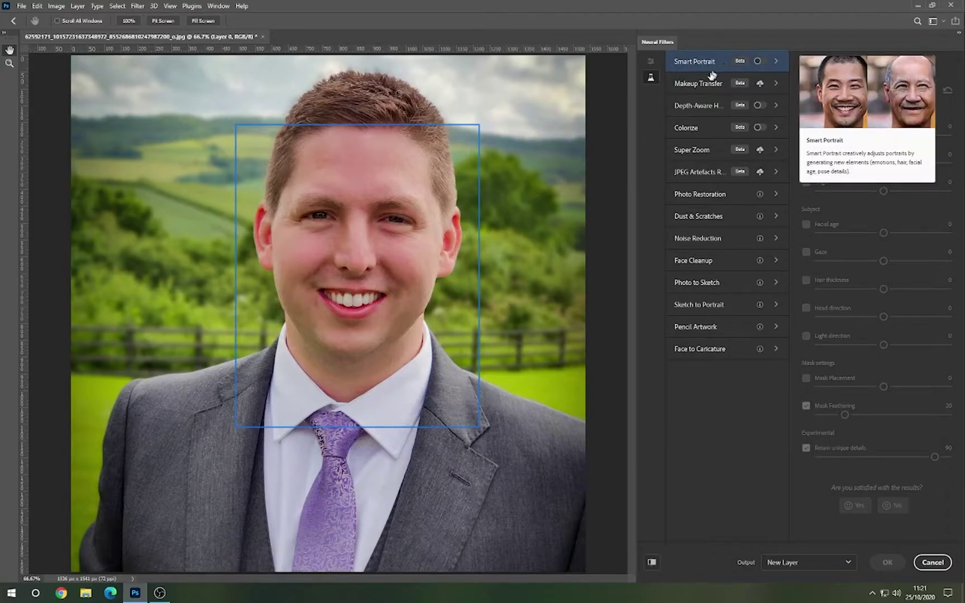
click(737, 196)
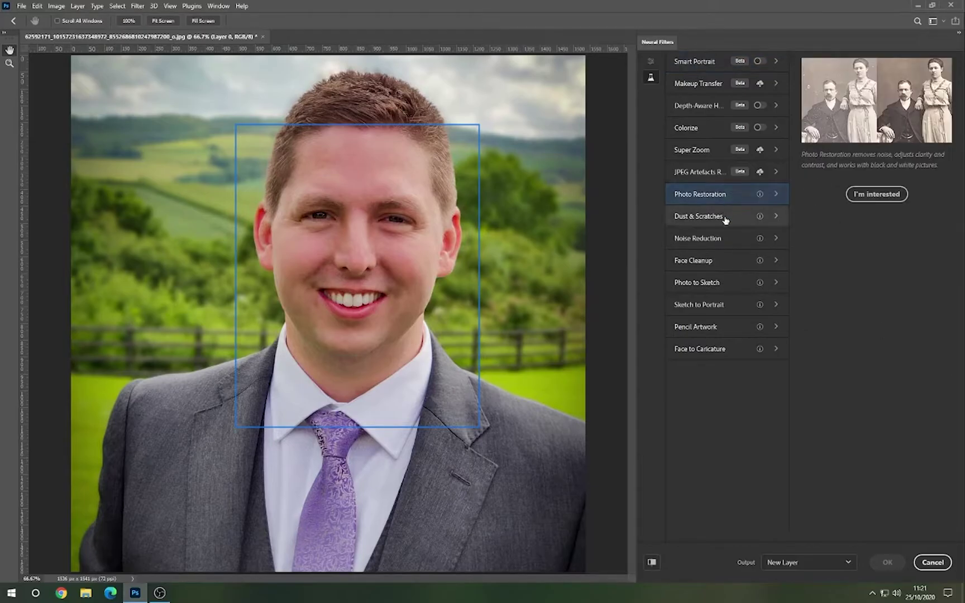
click(710, 66)
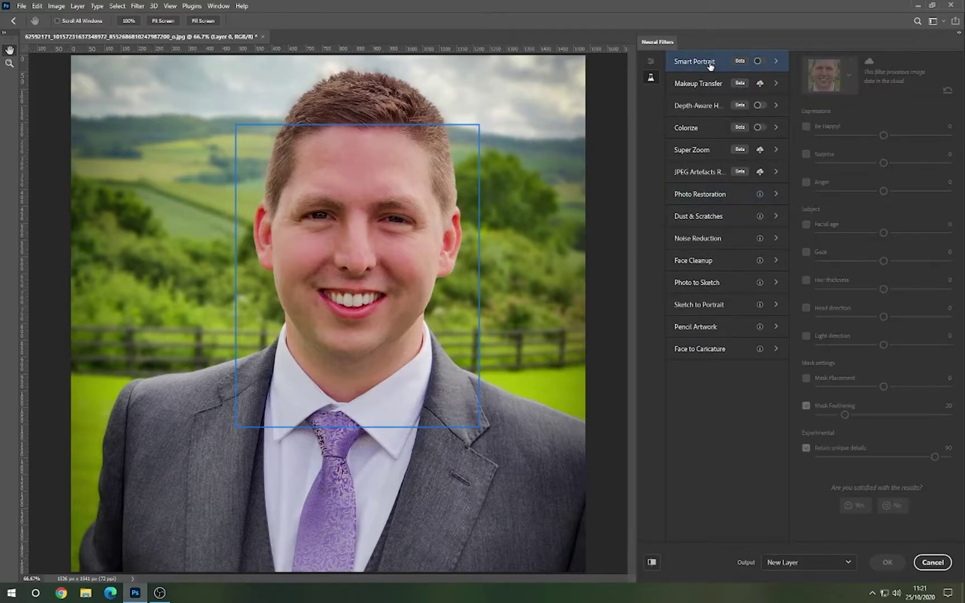
click(759, 62)
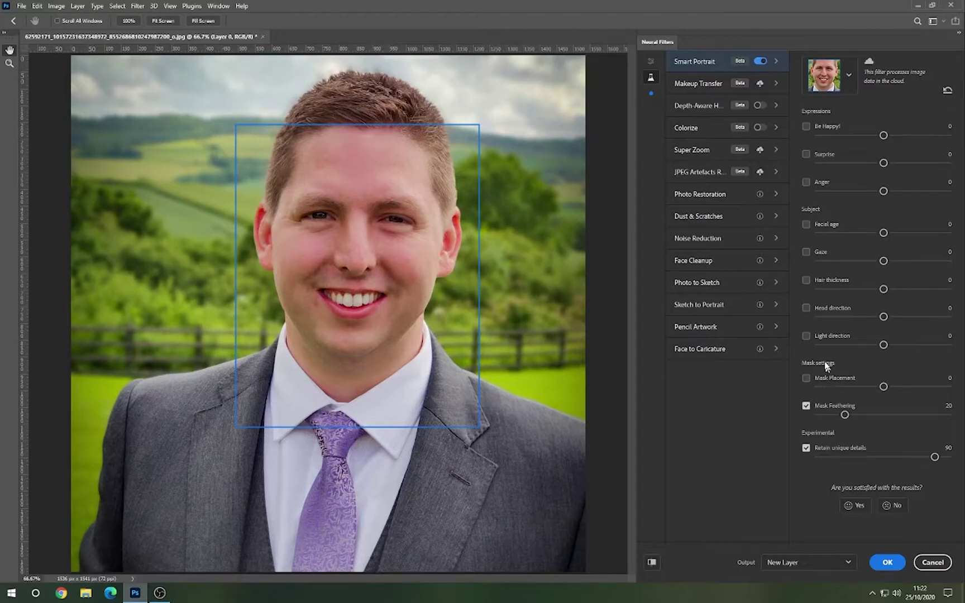
Enable Be Happy! and try 20, -25 and -50, settling on 50
click(806, 126)
drag(884, 136, 910, 136)
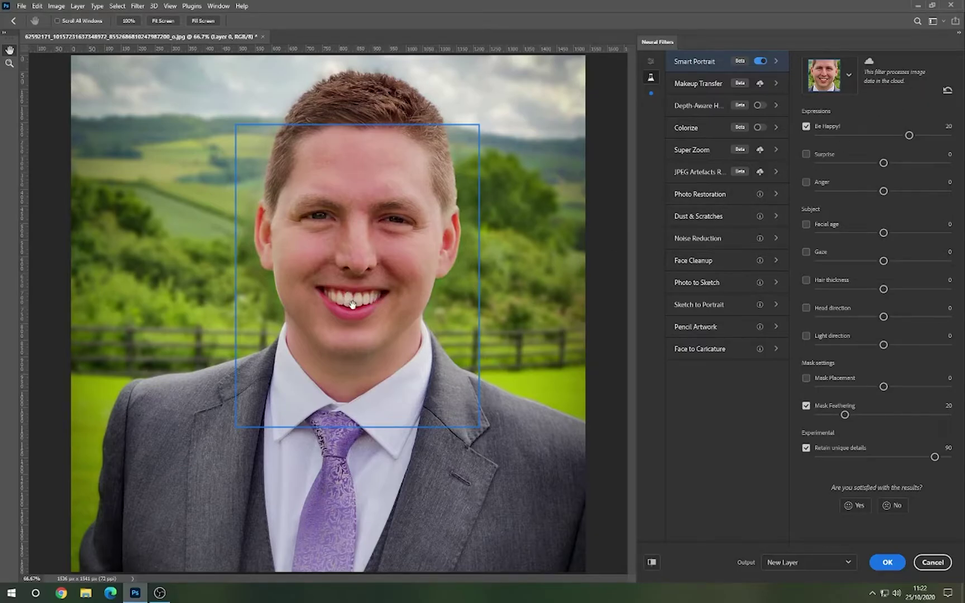
drag(911, 137, 848, 136)
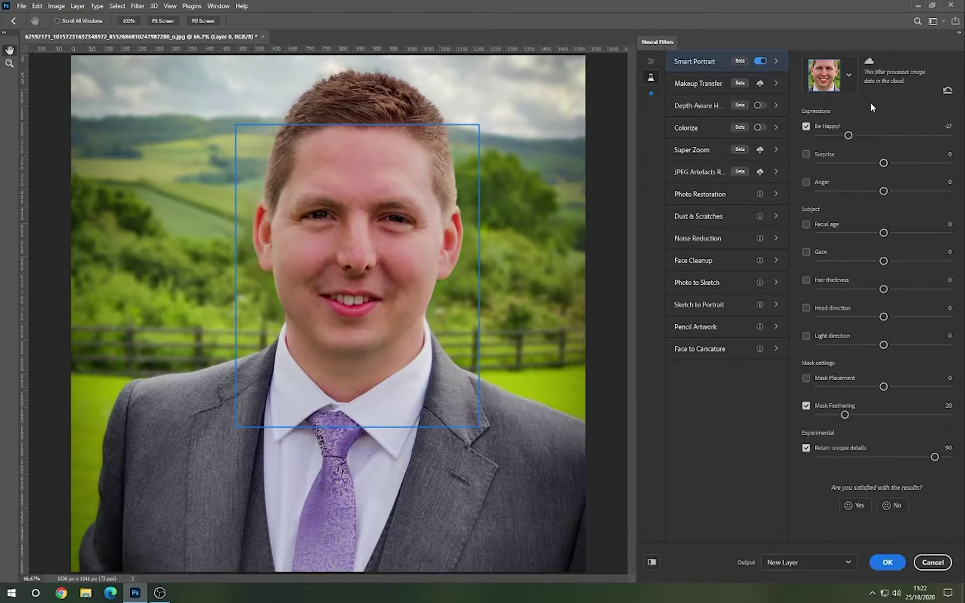
drag(848, 135, 819, 136)
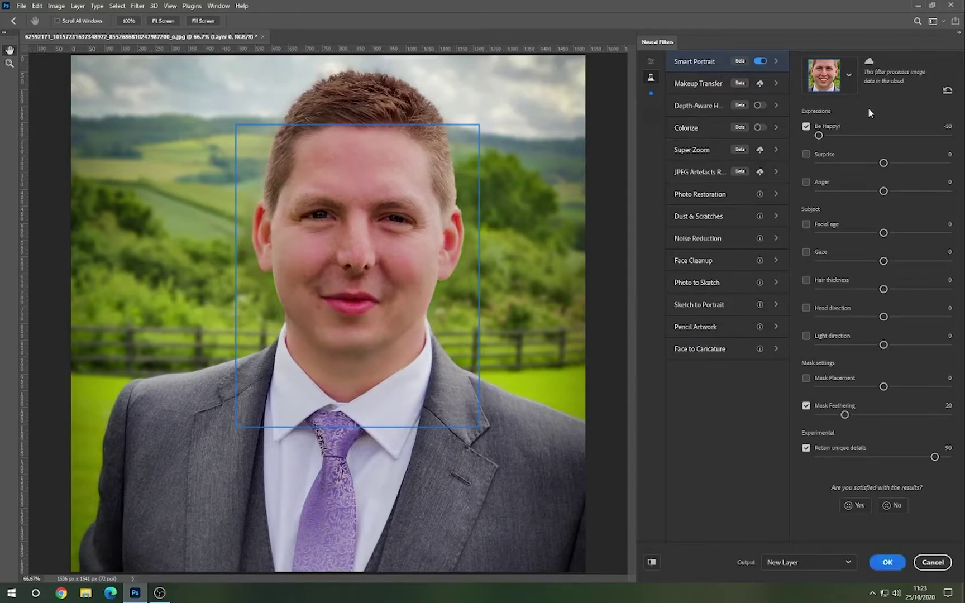
drag(818, 136, 954, 140)
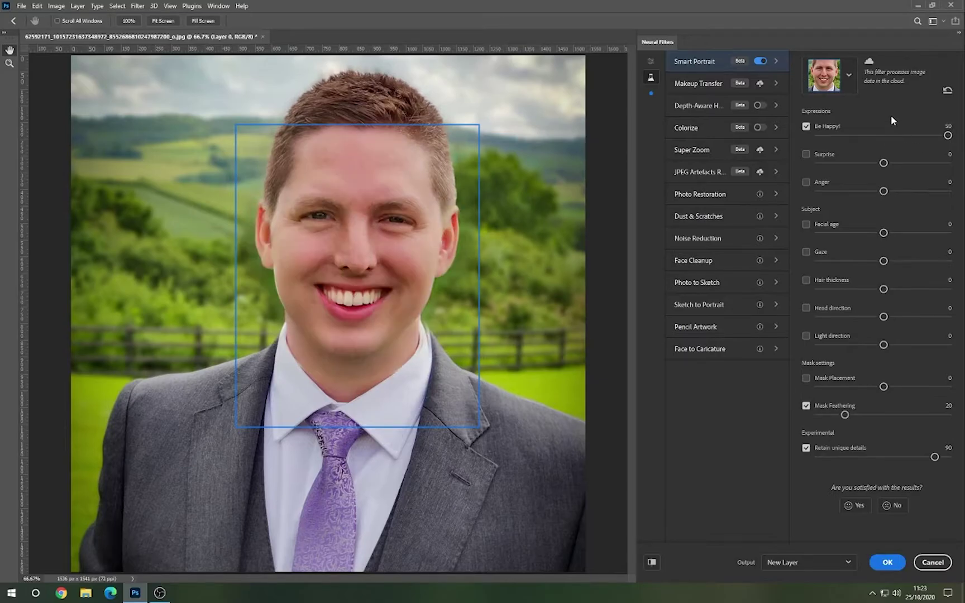
Turn off Be Happy! and try Surprise at 39 and -42, then disable Surprise
click(806, 127)
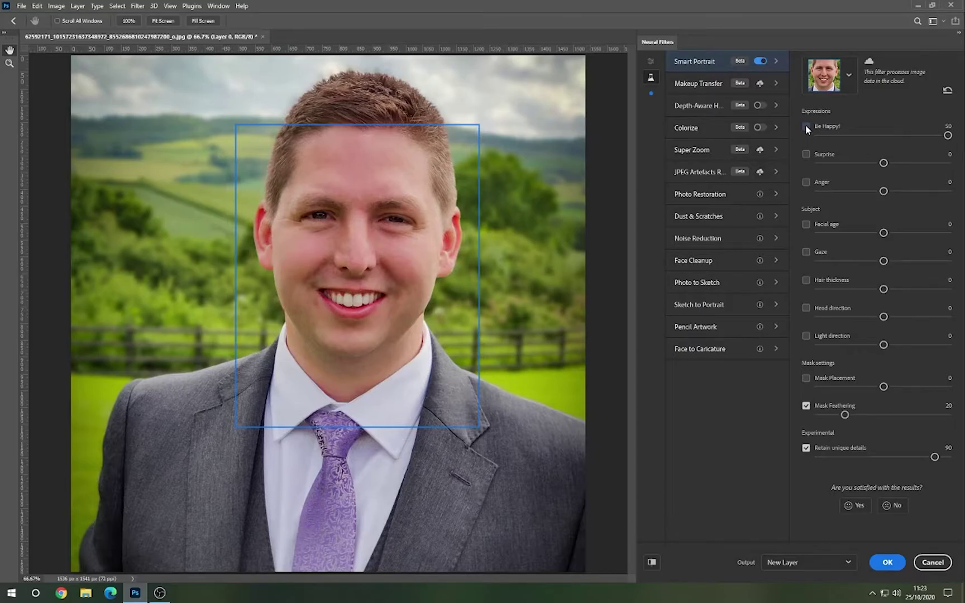
click(806, 155)
drag(883, 162, 933, 163)
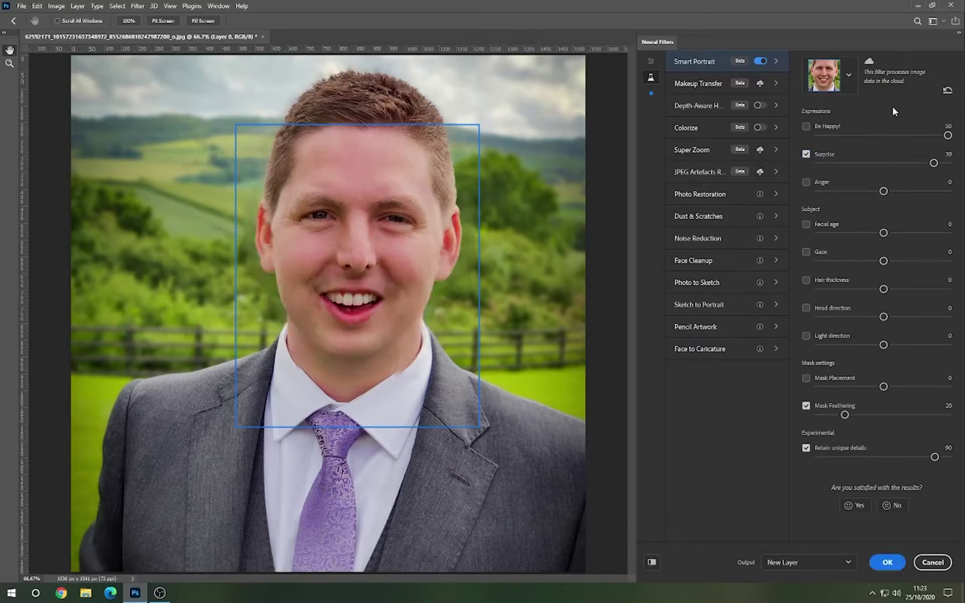
click(827, 163)
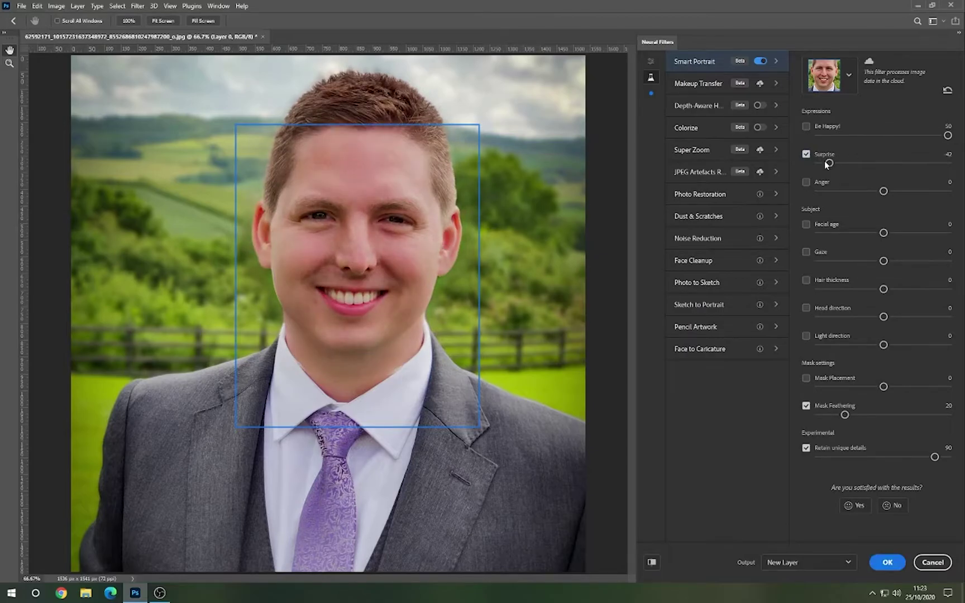
click(807, 154)
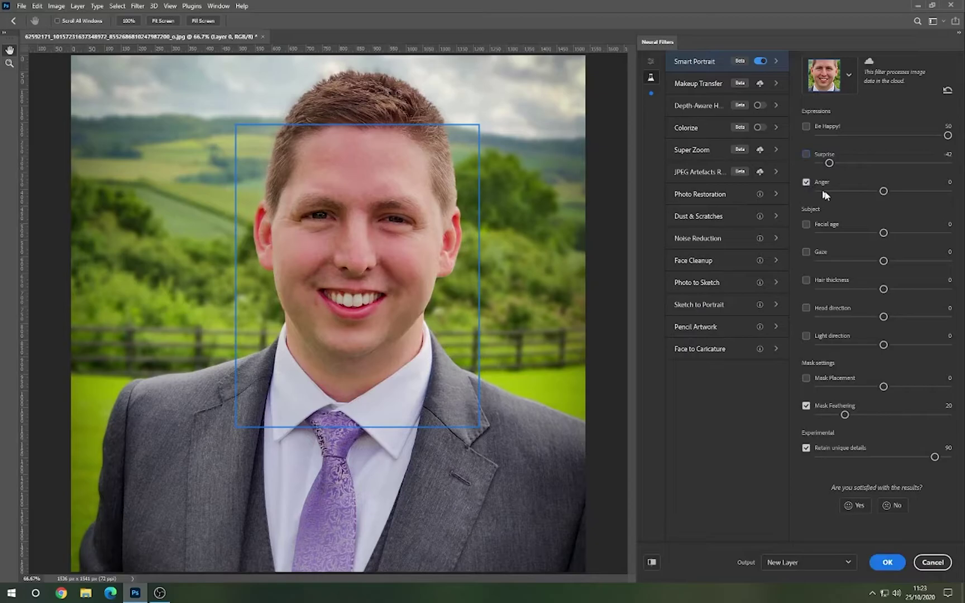
Enable Anger and try 38, 50 and 20, ending at -45
click(932, 191)
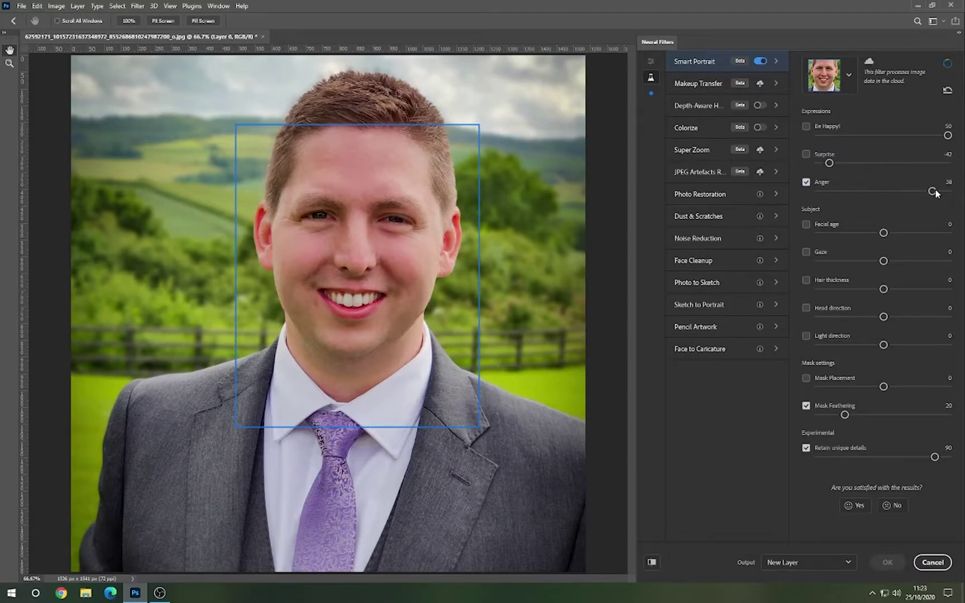
drag(938, 192, 951, 194)
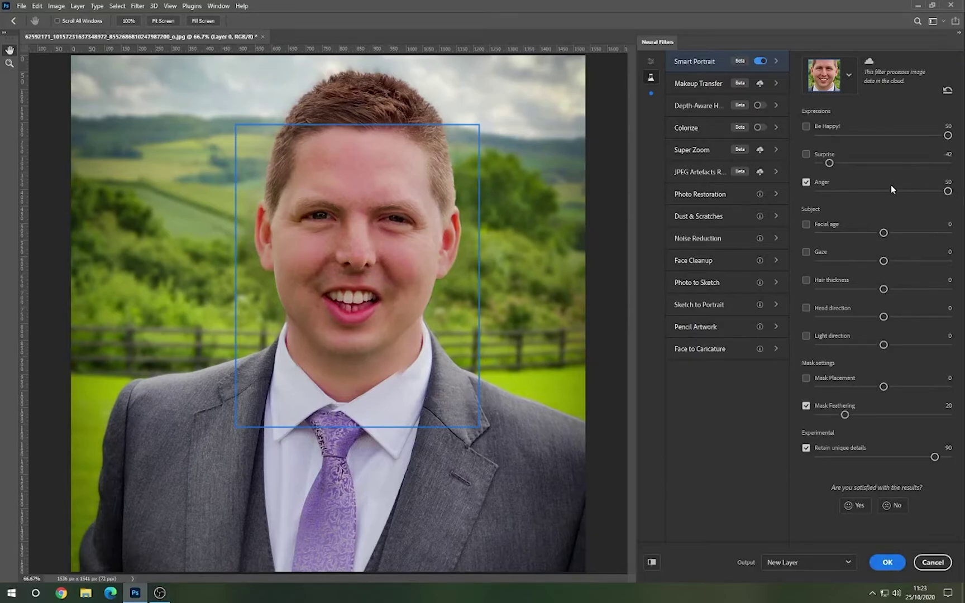
click(910, 192)
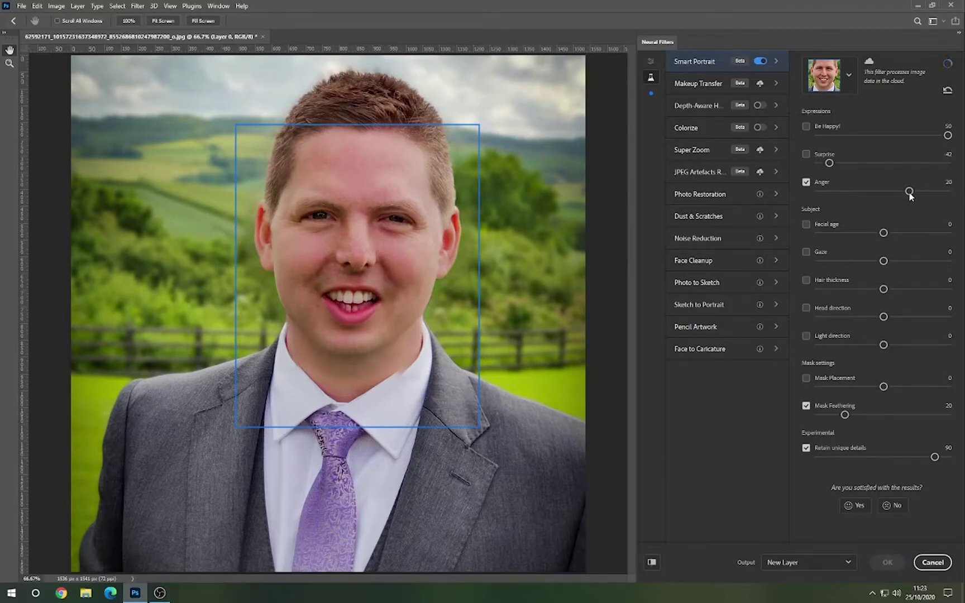
click(824, 192)
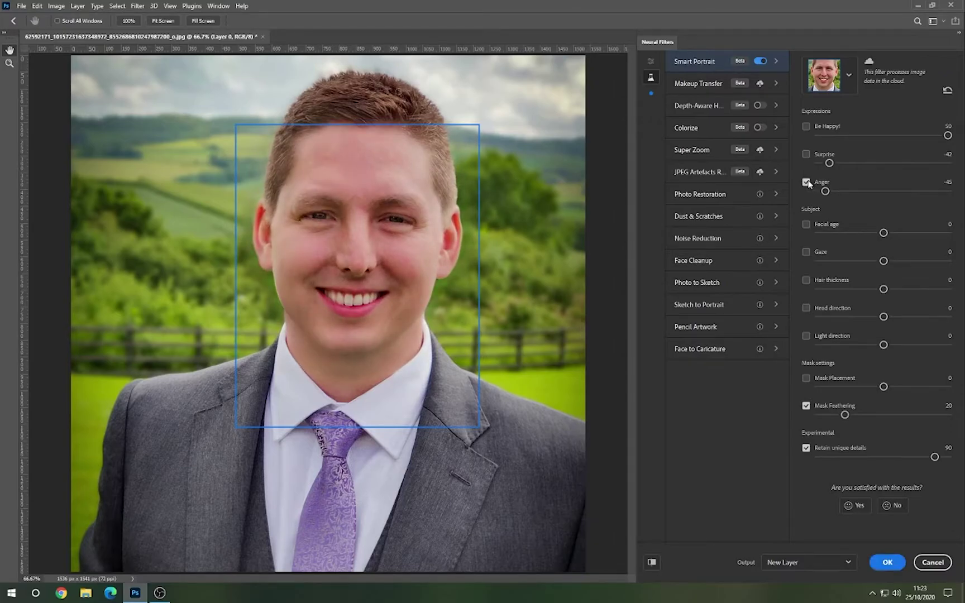
Drop Anger, drag Facial age older then to -50, then switch Facial age off
click(806, 182)
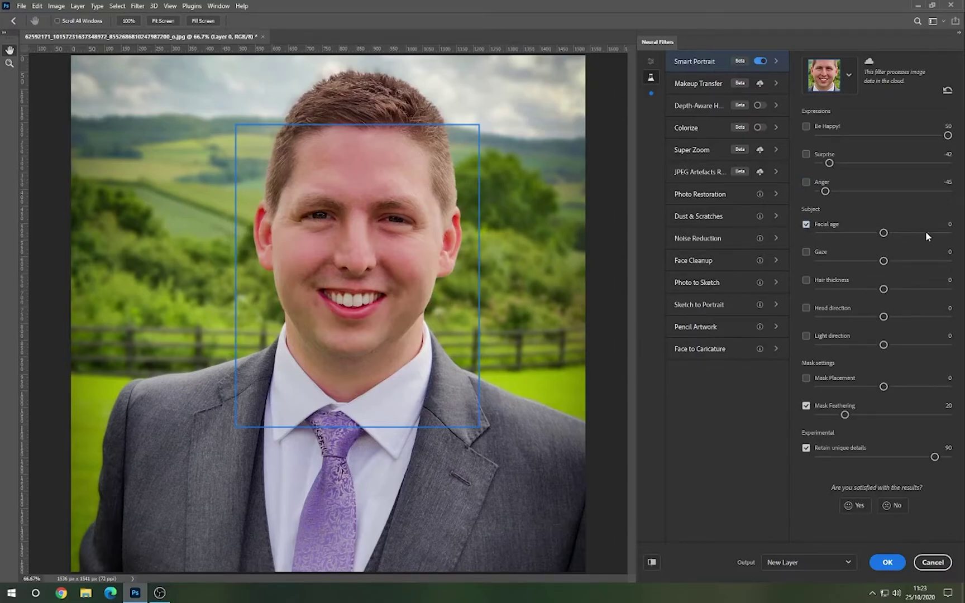
drag(884, 233, 959, 244)
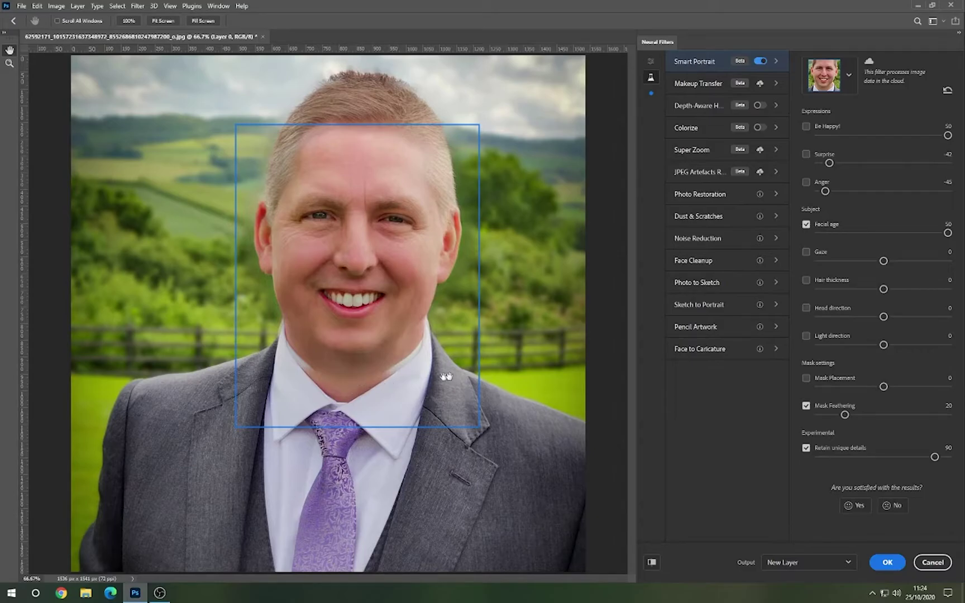
drag(873, 234, 807, 233)
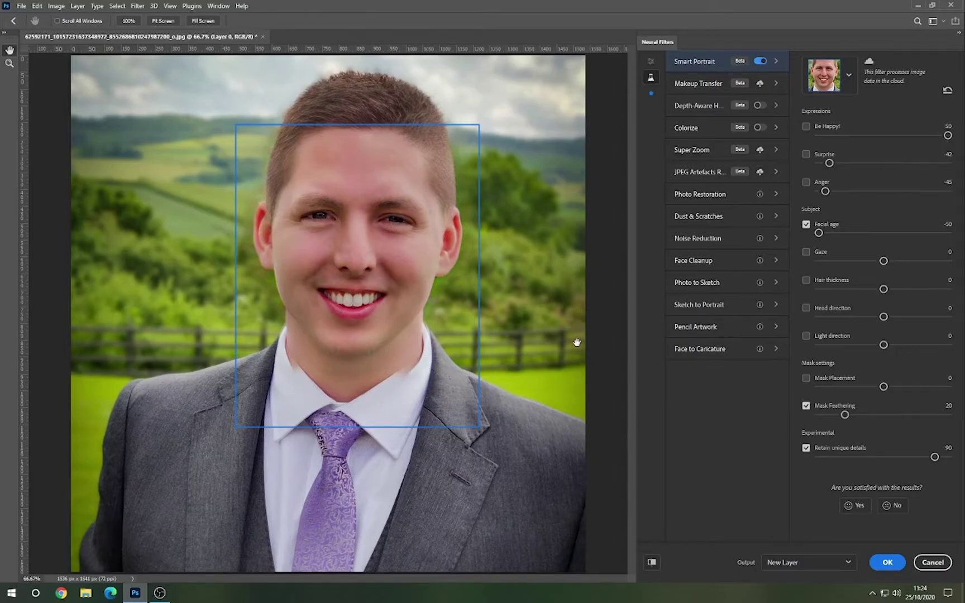
click(806, 224)
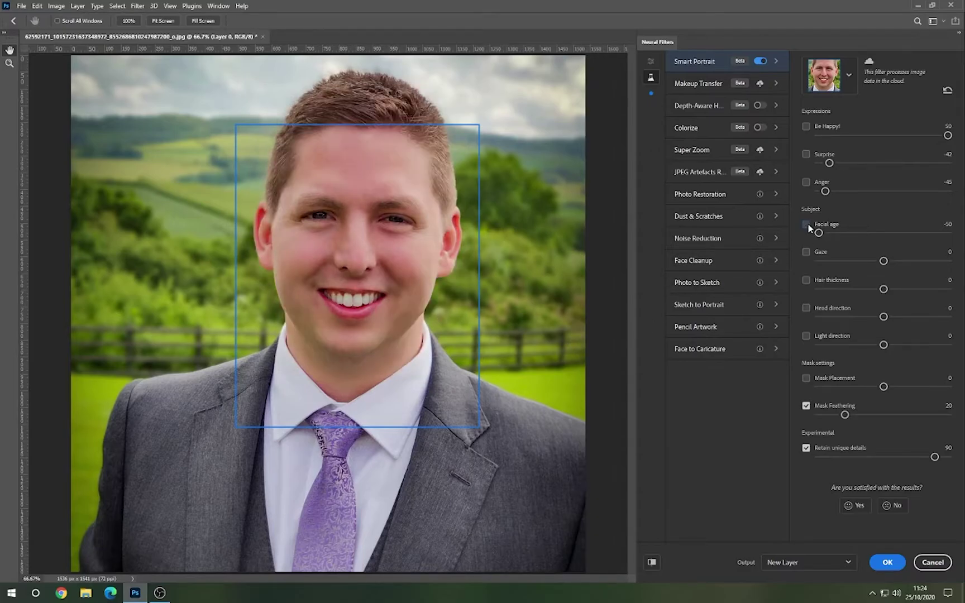
Enable Gaze, push it to 50, then reset it to 0
click(806, 253)
click(807, 252)
drag(887, 262, 959, 264)
click(883, 261)
Turn Gaze off, try Hair thickness at -50 then 50, then disable Hair thickness
click(806, 252)
drag(883, 289, 847, 290)
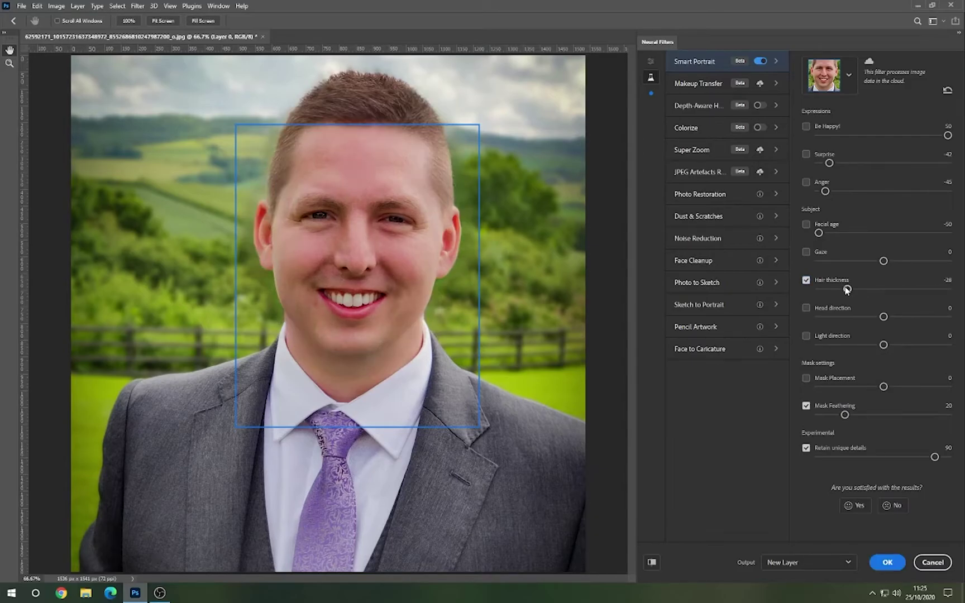
drag(848, 289, 801, 287)
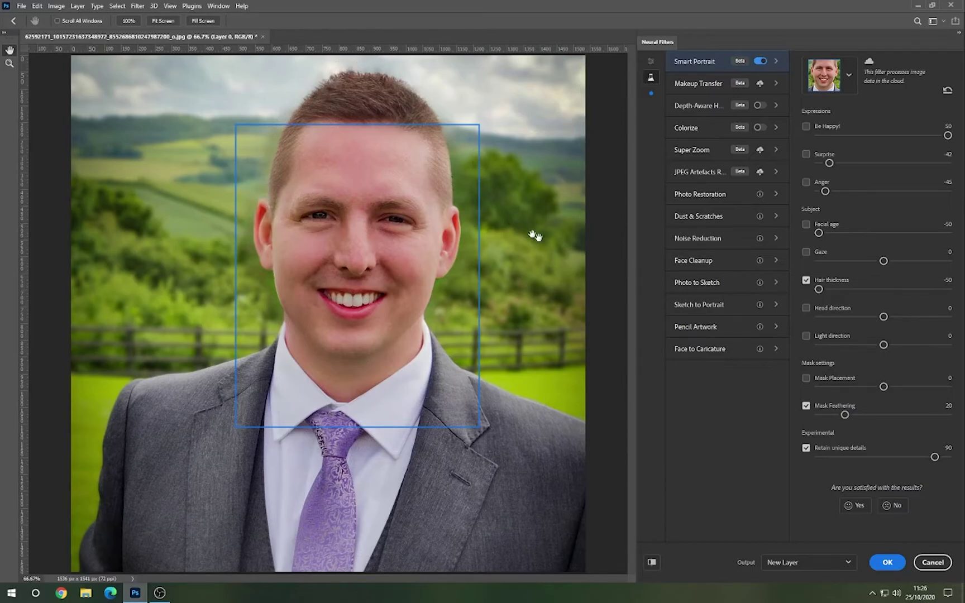
drag(820, 289, 949, 289)
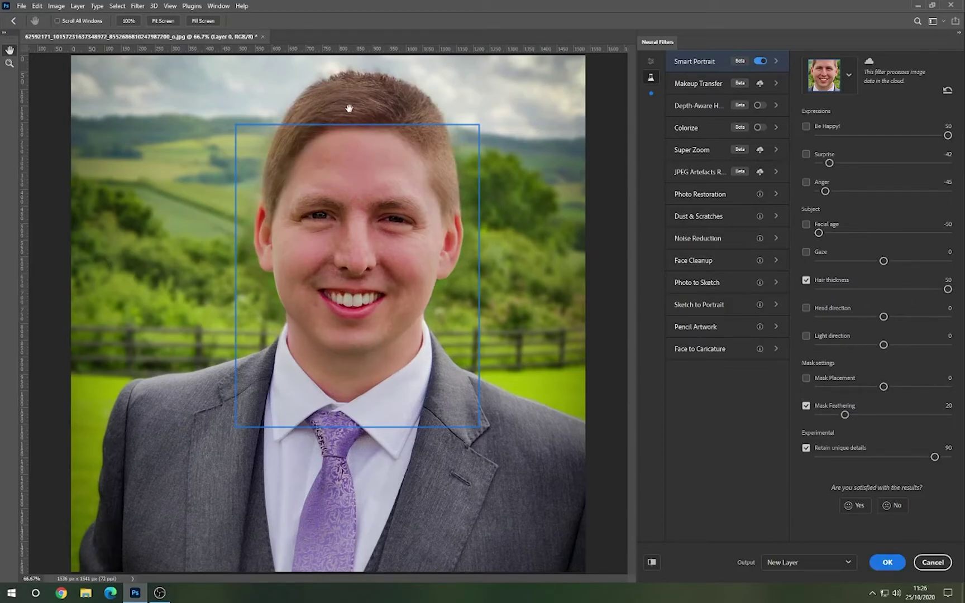
click(807, 280)
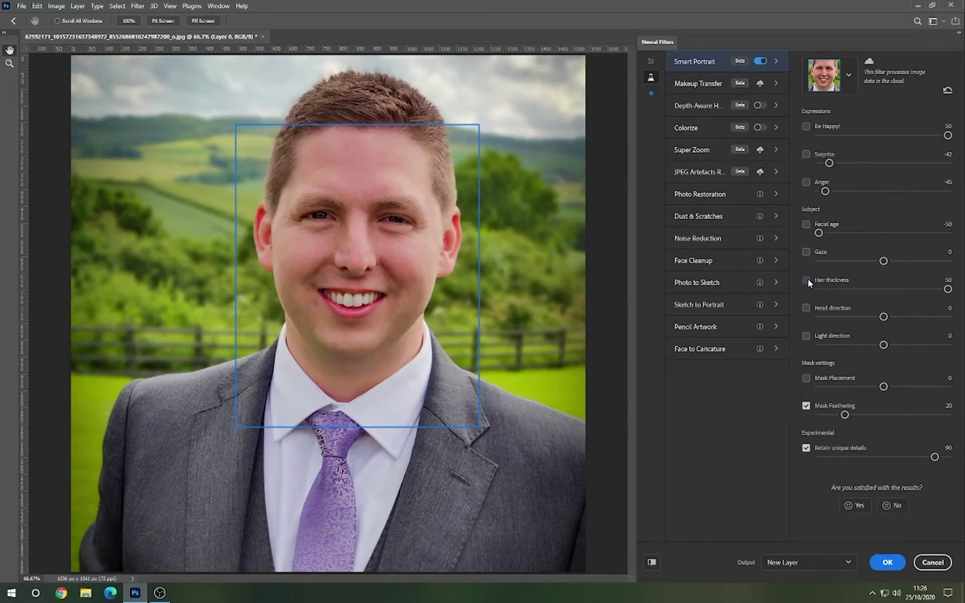
Enable Head direction and turn it to 24, 44 and -45, then back to about 0
click(807, 309)
drag(885, 317, 915, 317)
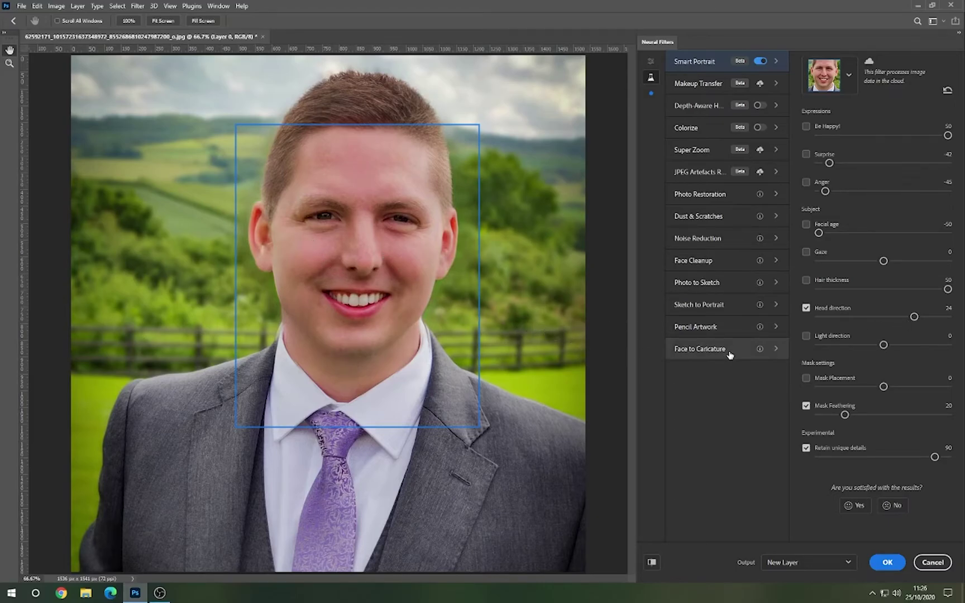
drag(913, 320, 942, 318)
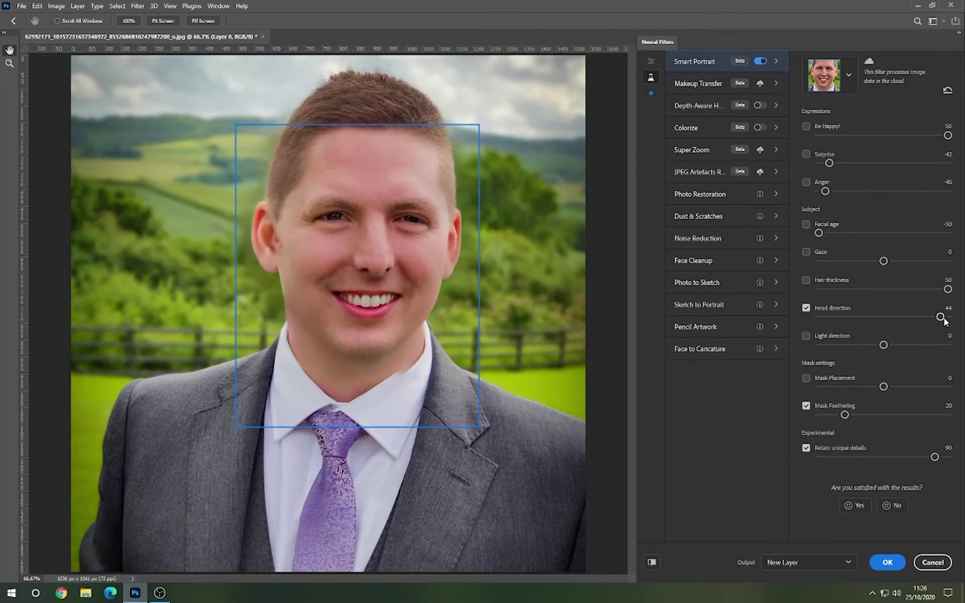
drag(943, 318, 825, 319)
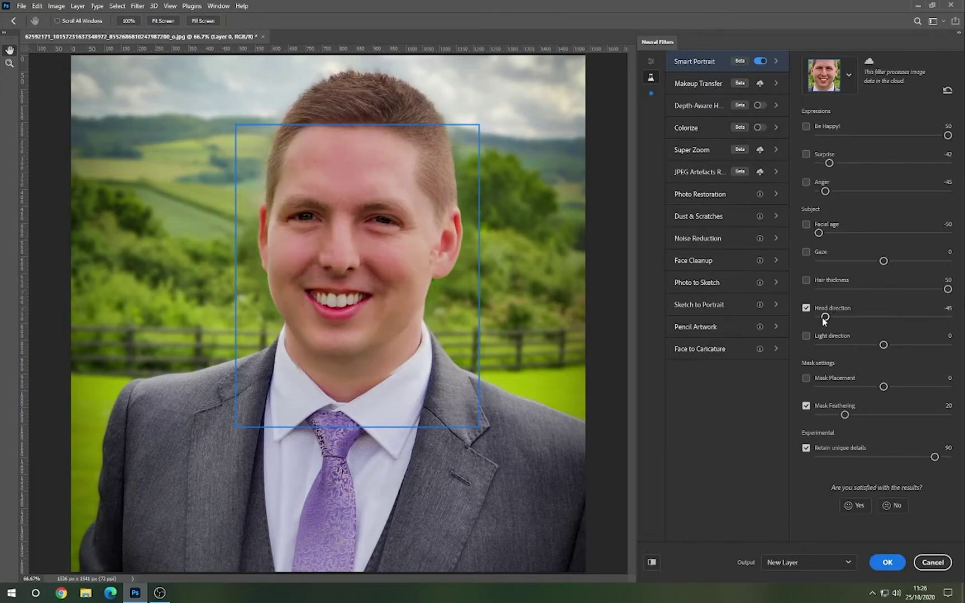
drag(825, 318, 883, 319)
Disable Head direction, preview Light direction at -39 then remove it, and set Mask Feathering to 79
click(808, 309)
click(806, 335)
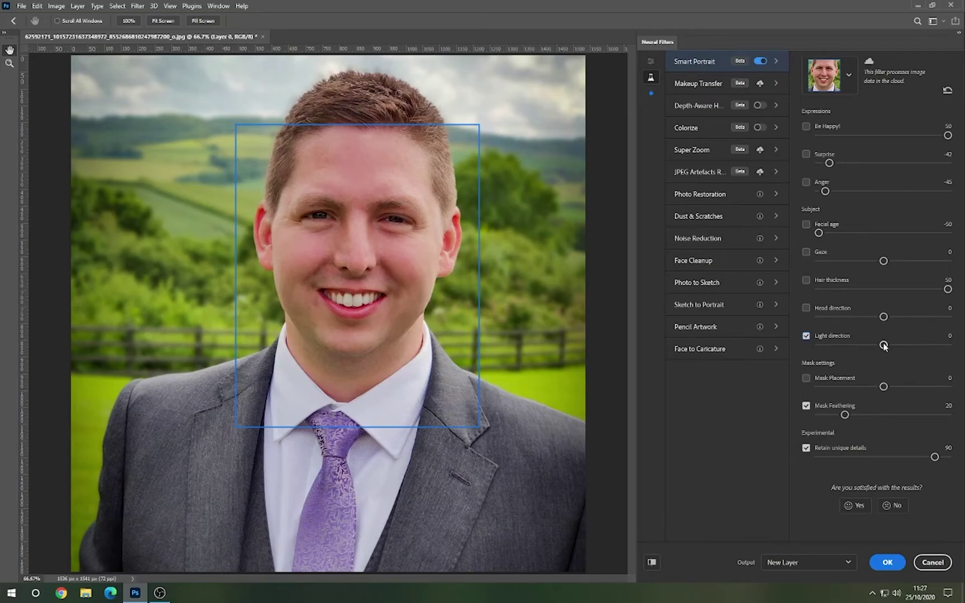
mouse_move(884, 345)
mouse_down()
mouse_move(835, 346)
mouse_move(953, 349)
mouse_move(883, 345)
mouse_up()
click(809, 336)
drag(845, 415, 920, 415)
Set Head direction to 29, try Mask Feathering at 55, 100 and 14, then disable both
click(806, 309)
drag(895, 320, 925, 321)
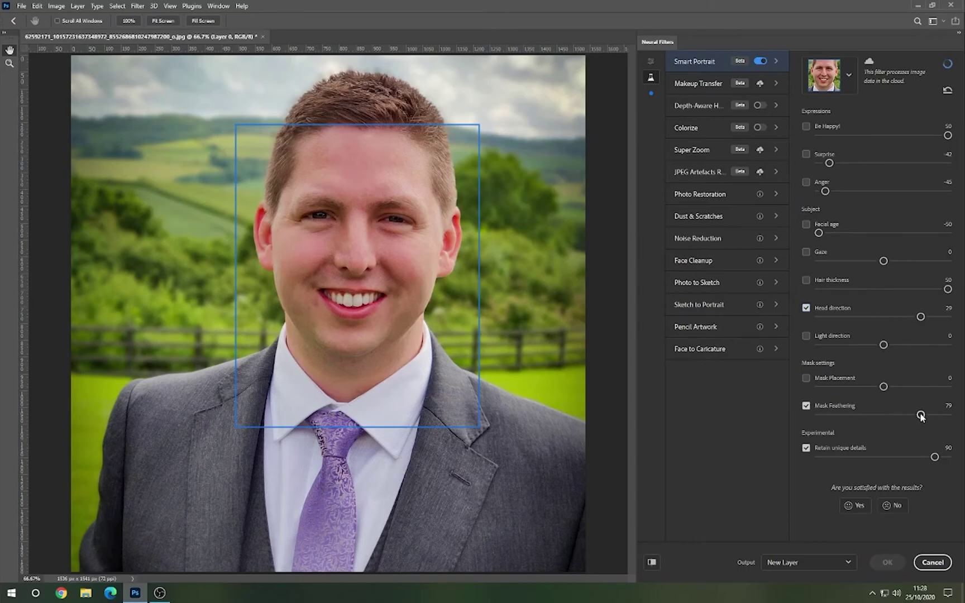
drag(921, 416, 889, 416)
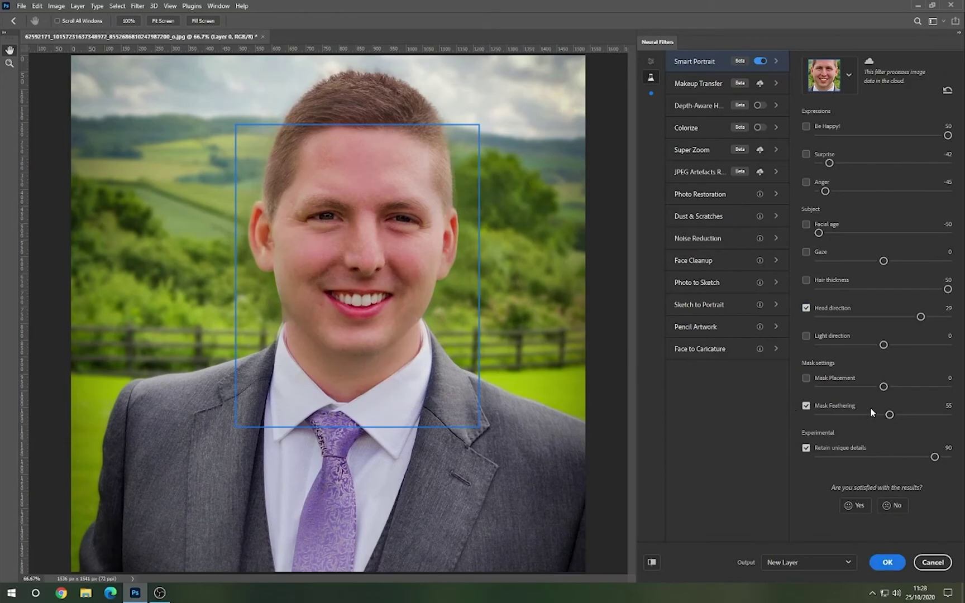
drag(890, 416, 948, 415)
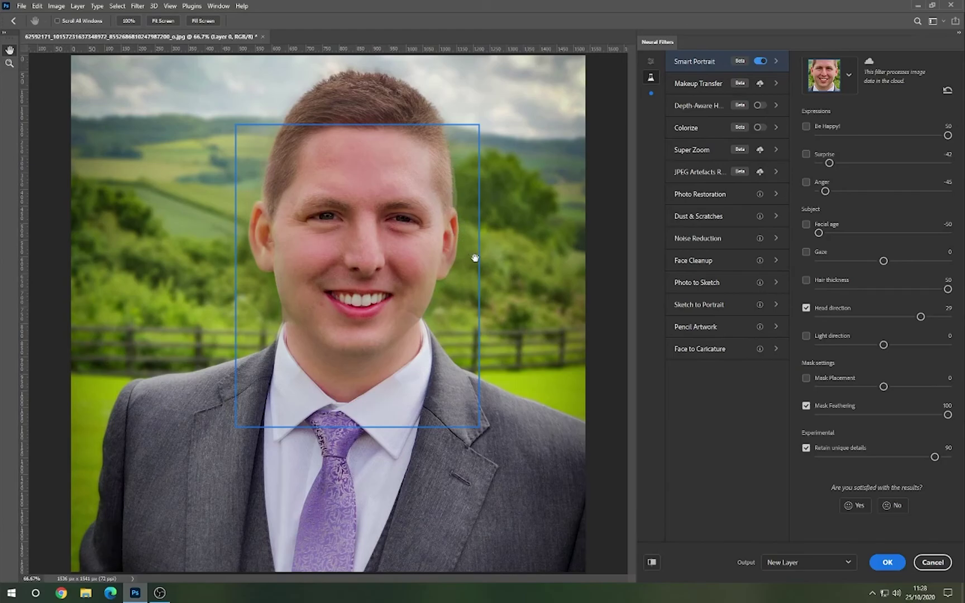
drag(948, 414, 836, 416)
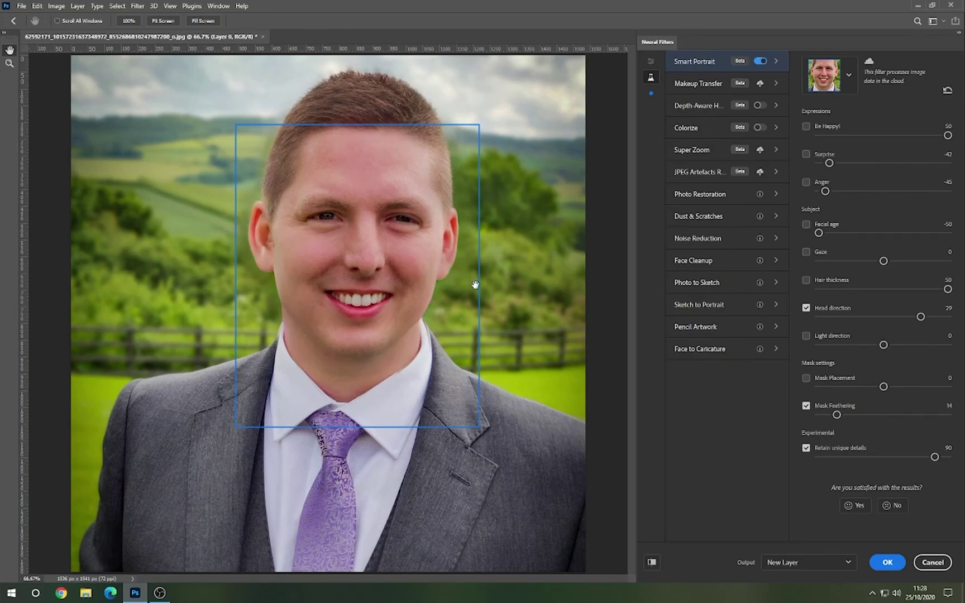
click(805, 407)
click(806, 308)
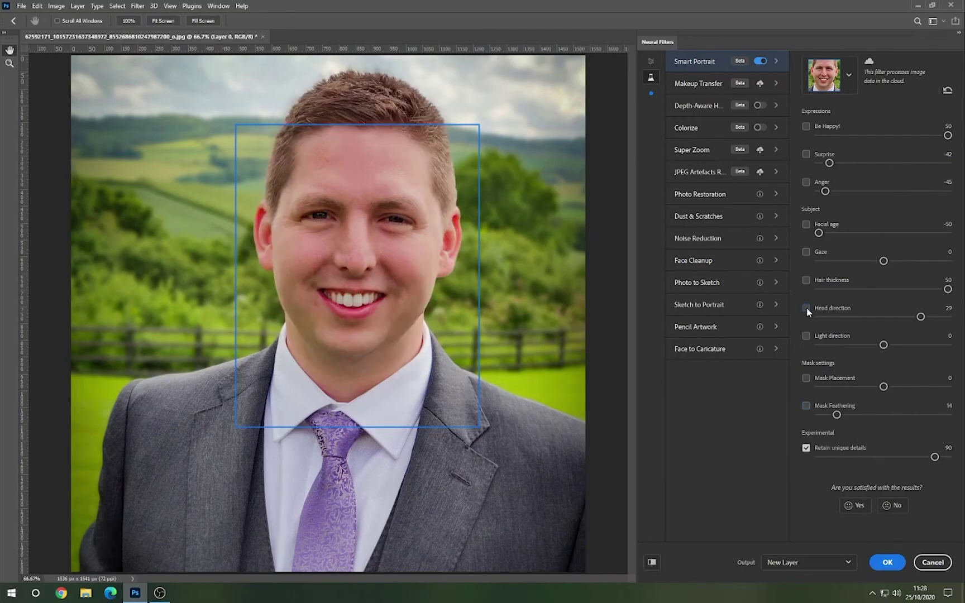